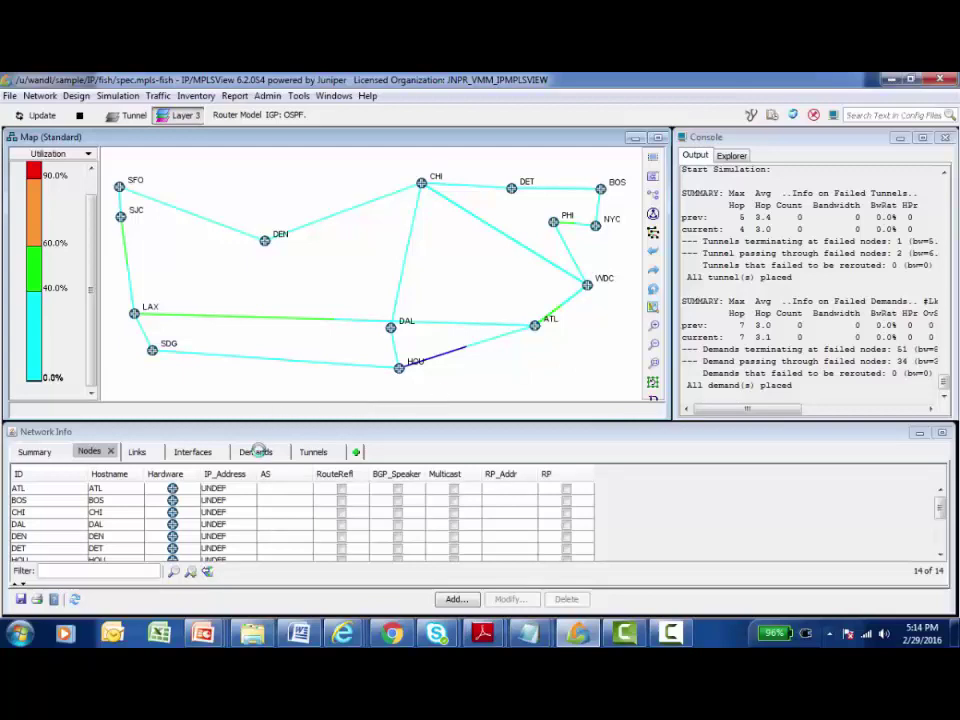
From the Demands list, highlight all 183 demand paths on the network map
{"action": "left_click", "coordinate": [257, 453]}
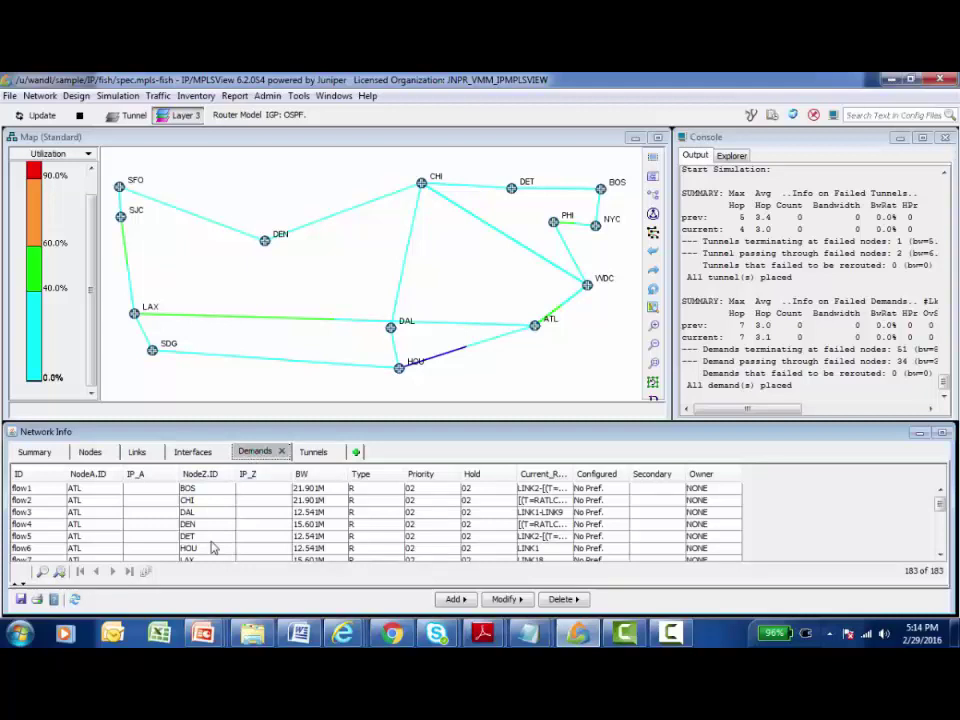
{"action": "right_click", "coordinate": [212, 541]}
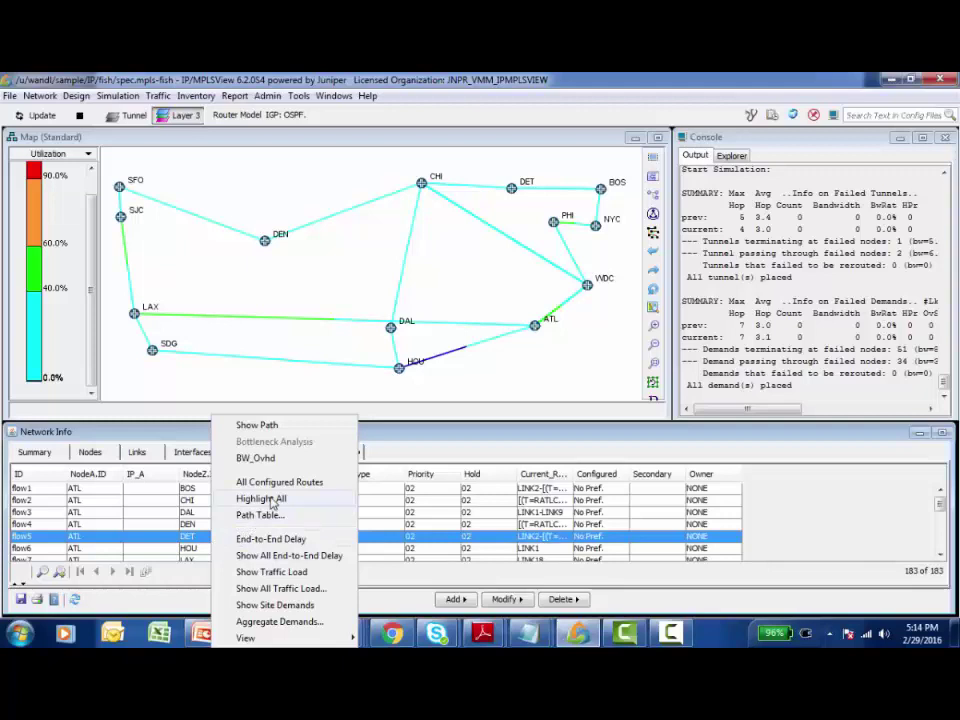
{"action": "left_click", "coordinate": [272, 502]}
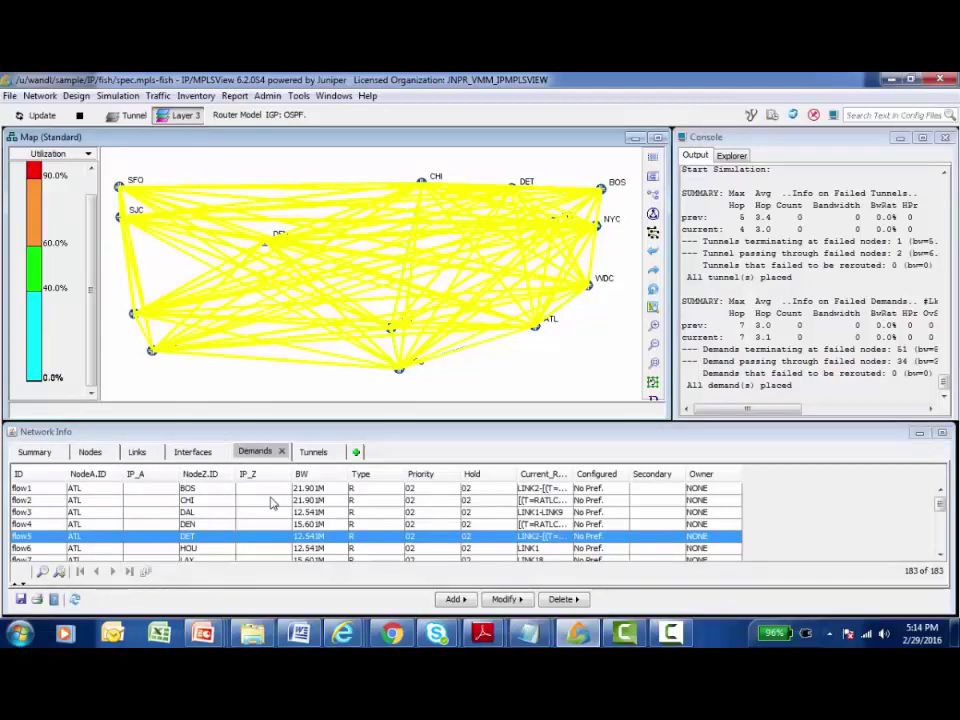
Clear the demand highlight, then highlight and clear all five tunnel routes from the Tunnels list
{"action": "left_click", "coordinate": [453, 390]}
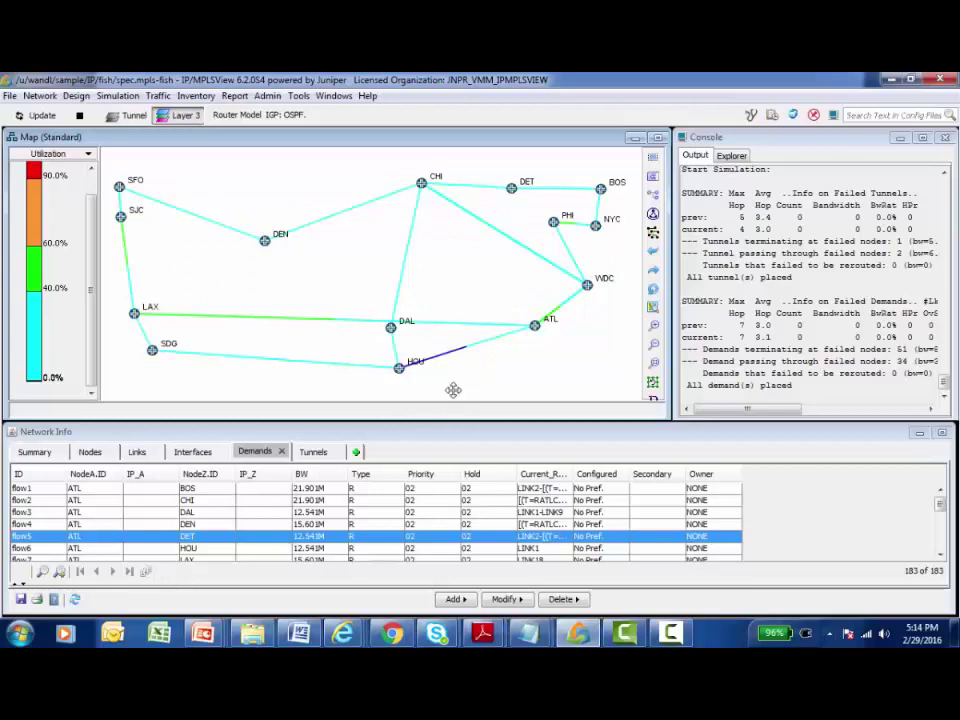
{"action": "left_click", "coordinate": [313, 451]}
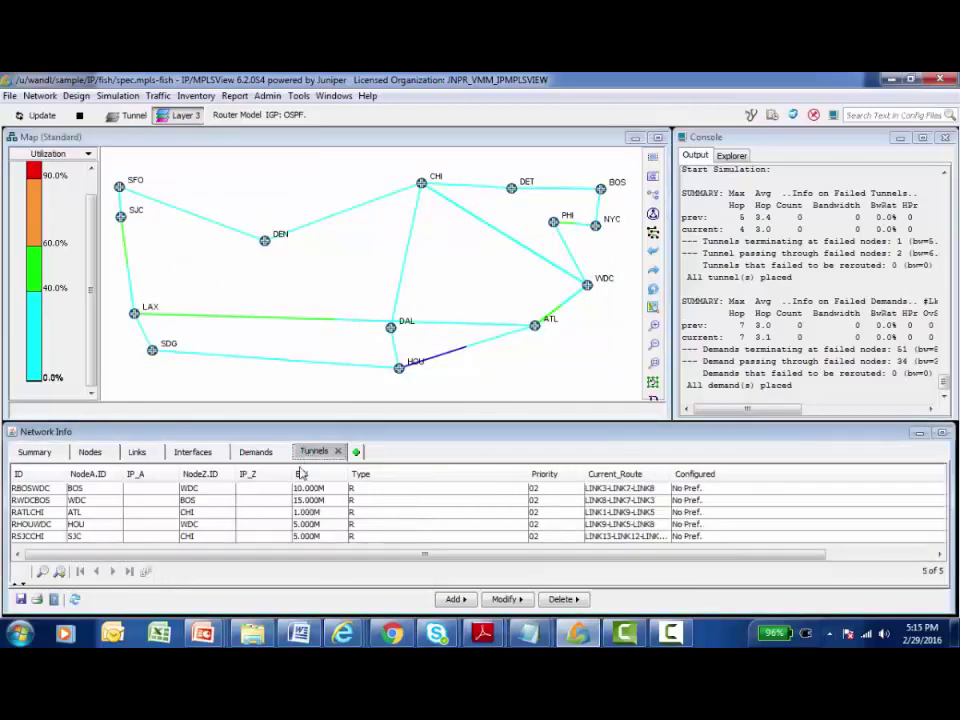
{"action": "right_click", "coordinate": [205, 500]}
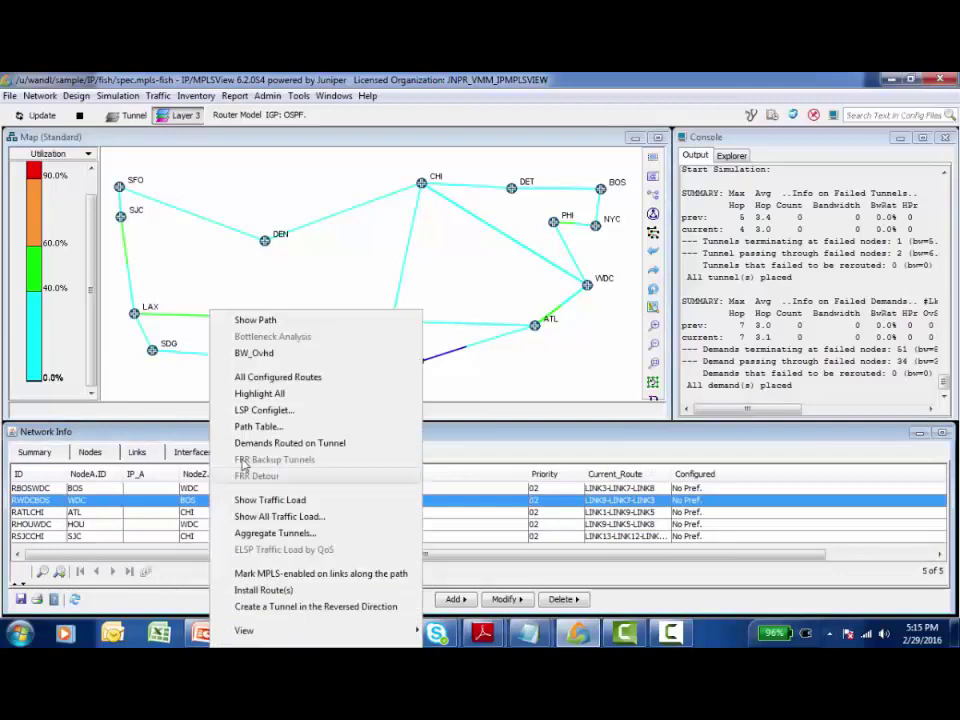
{"action": "left_click", "coordinate": [293, 397]}
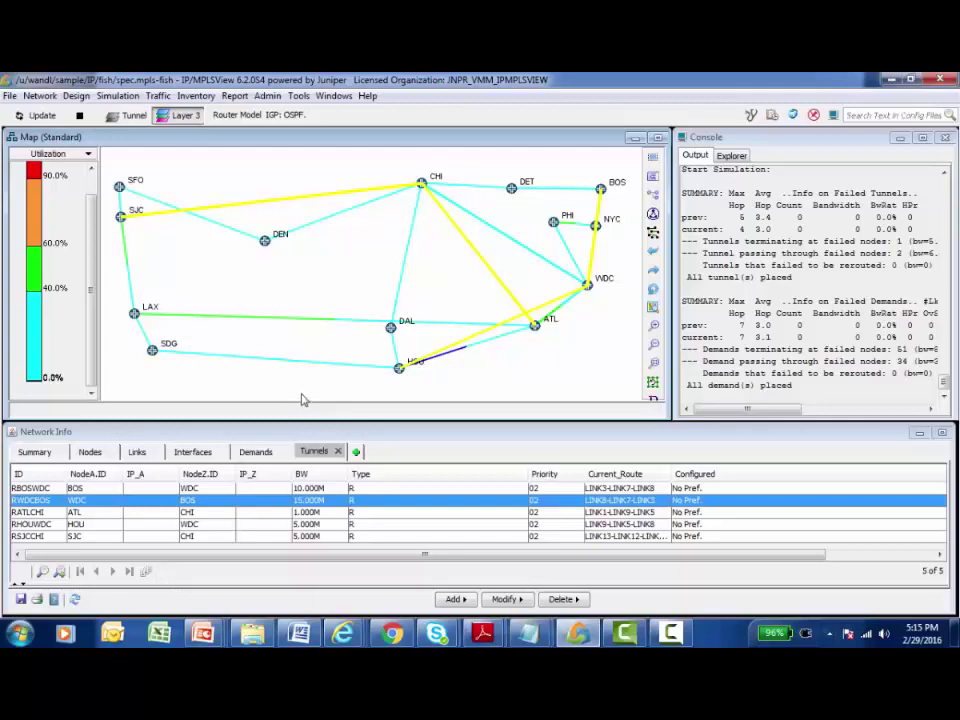
{"action": "left_click", "coordinate": [300, 393]}
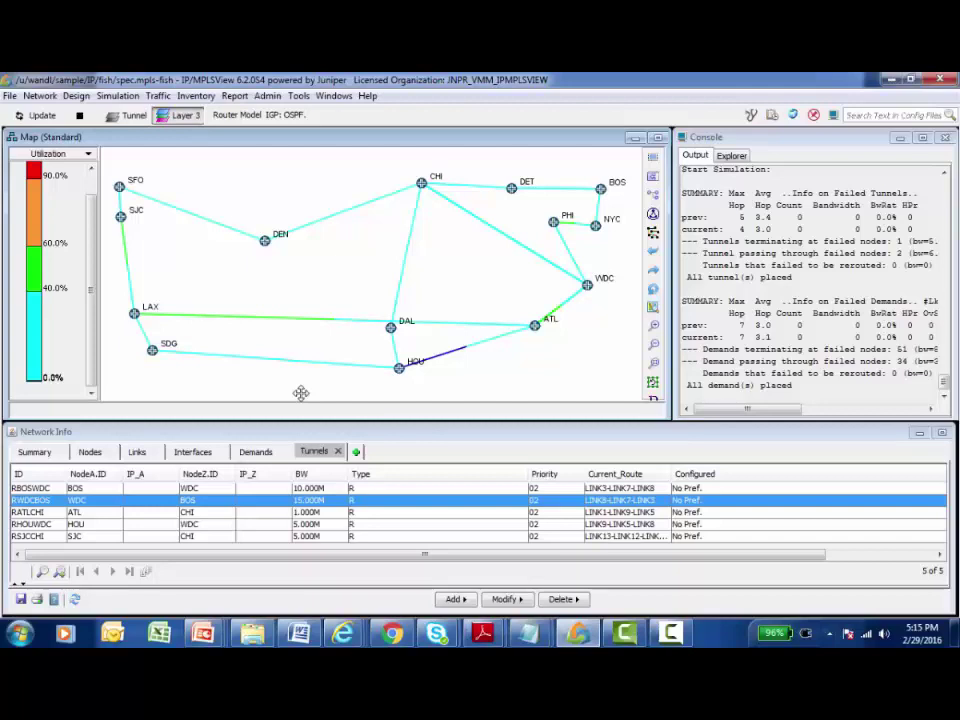
Open Simulation > Interactive Scenarios, then make the window wider and shorter and place it below the map
{"action": "left_click", "coordinate": [103, 99]}
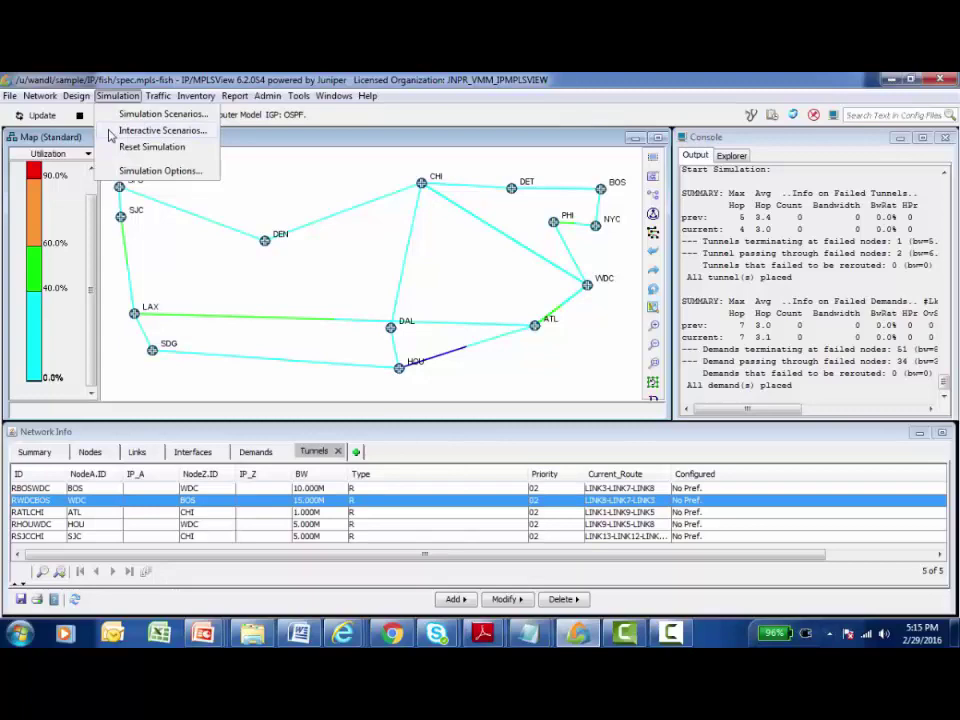
{"action": "left_click", "coordinate": [112, 131]}
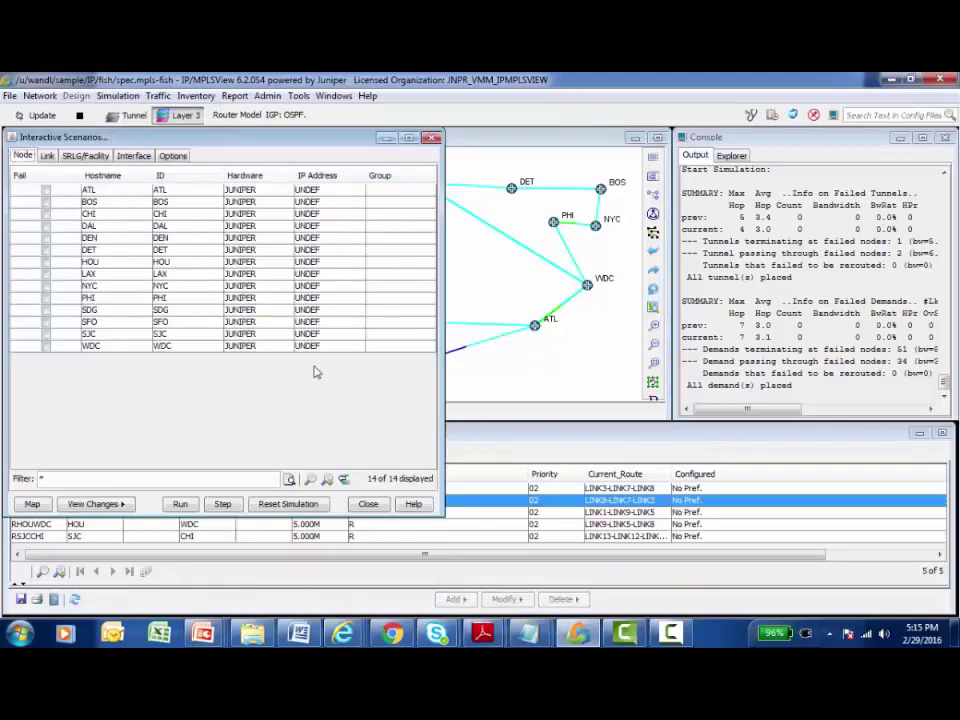
{"action": "left_click_drag", "start_coordinate": [439, 511], "coordinate": [948, 365]}
{"action": "left_click_drag", "start_coordinate": [818, 140], "coordinate": [815, 392]}
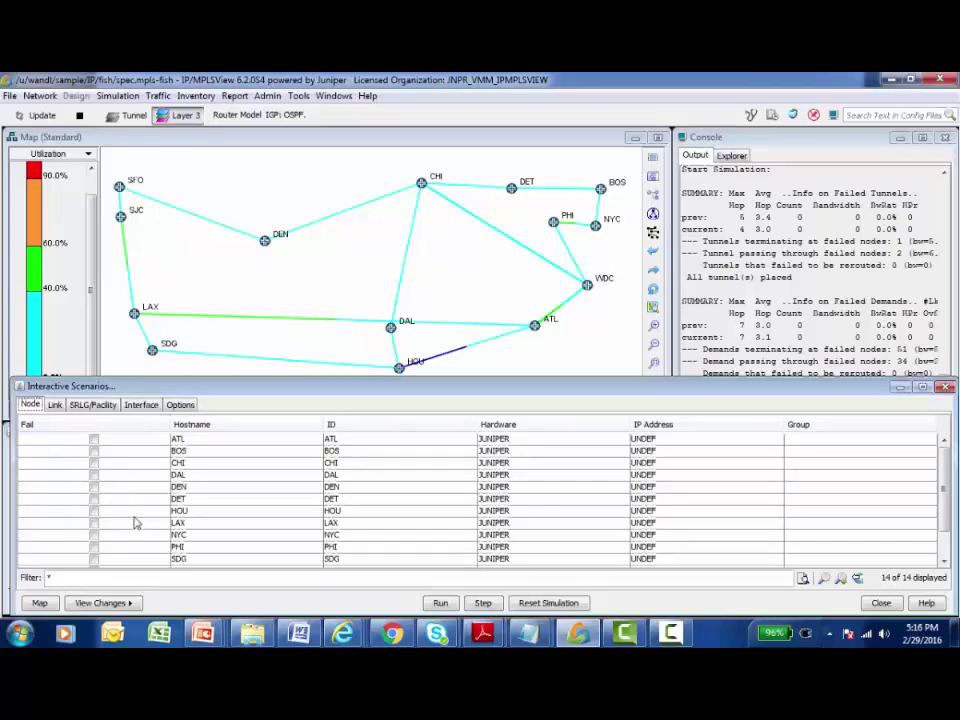
{"action": "left_click", "coordinate": [54, 405]}
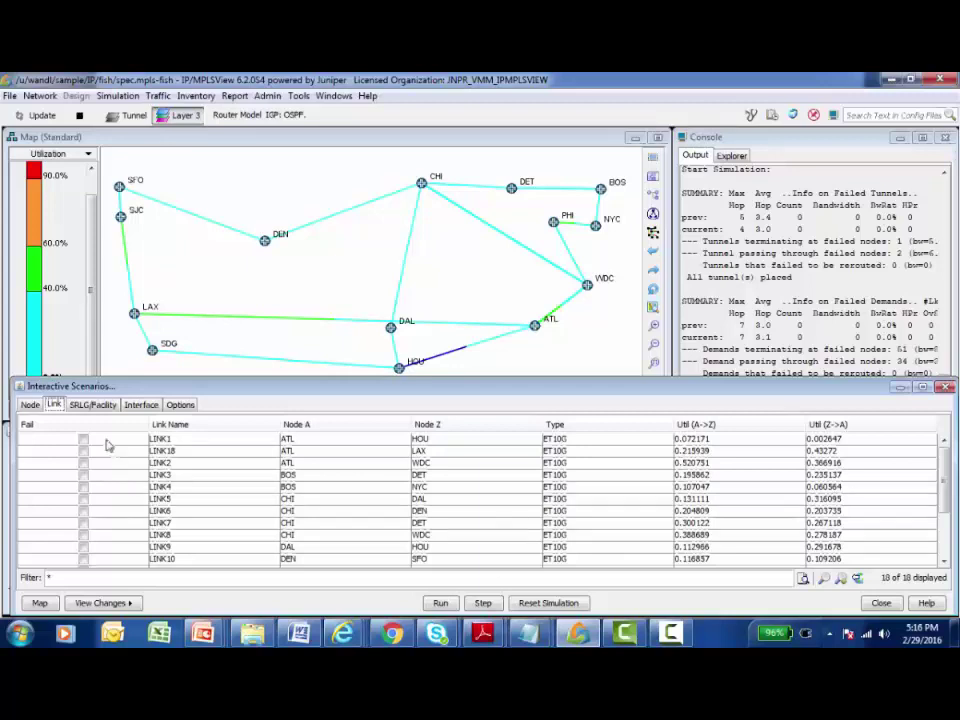
{"action": "left_click", "coordinate": [91, 405]}
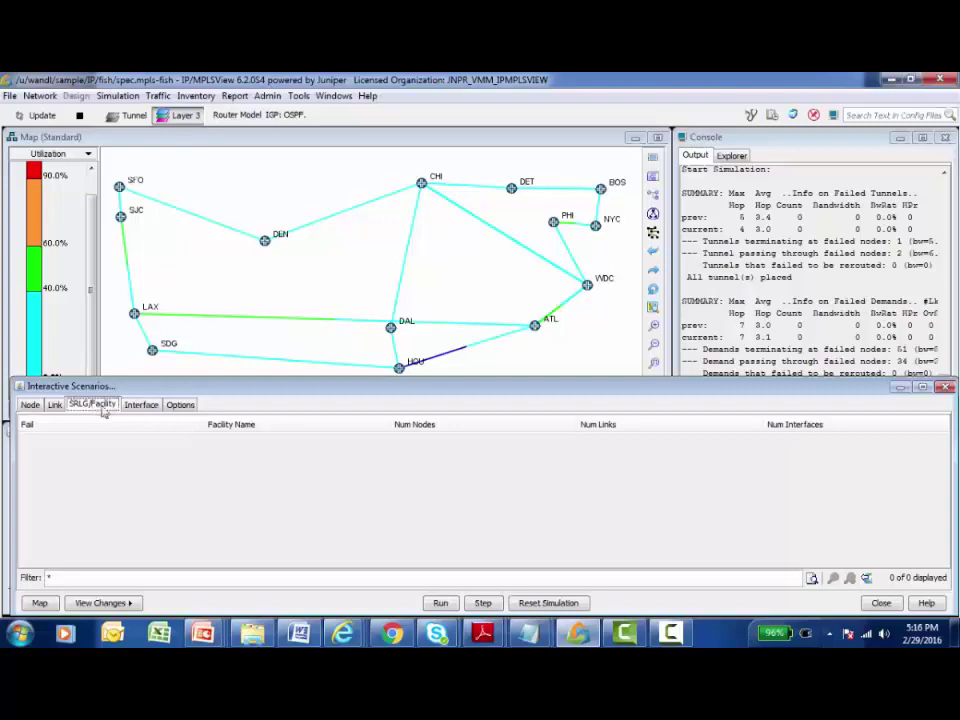
{"action": "left_click", "coordinate": [141, 404]}
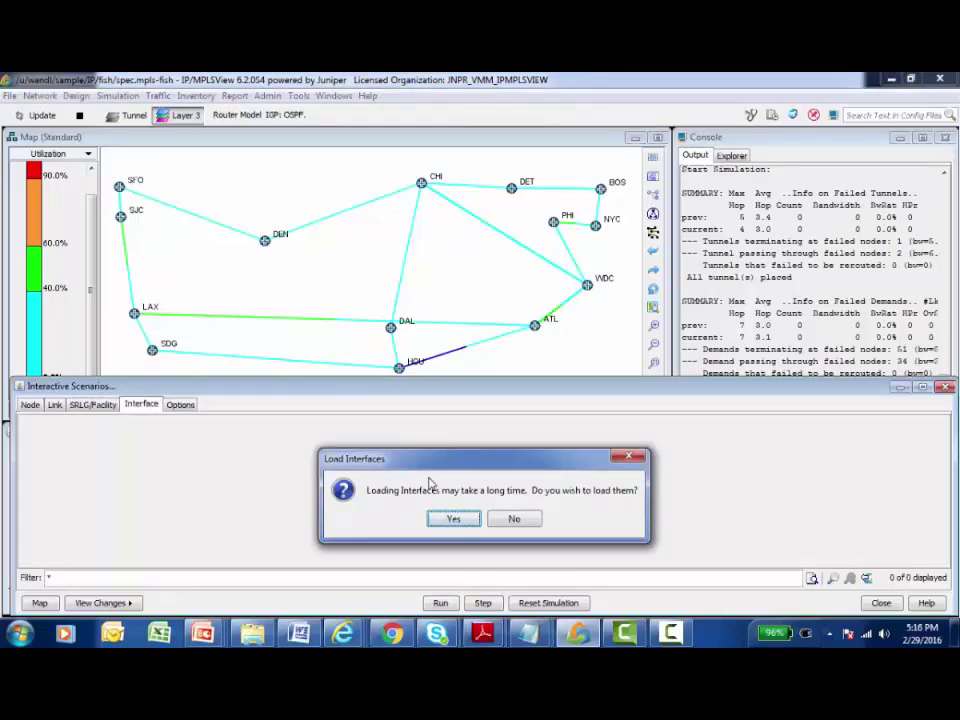
{"action": "left_click", "coordinate": [509, 521]}
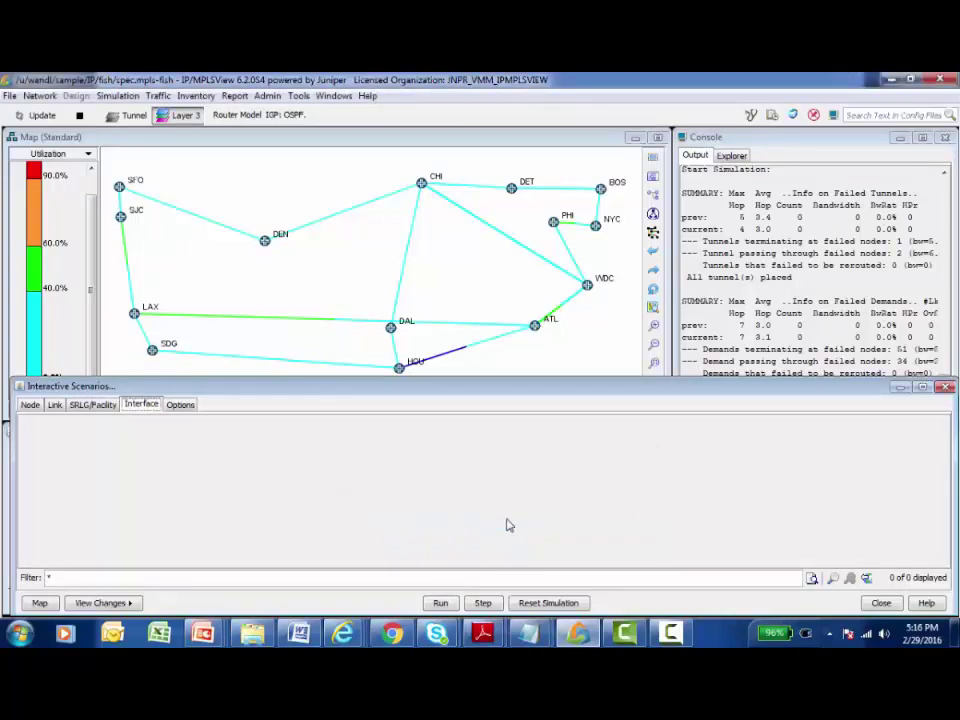
{"action": "left_click", "coordinate": [31, 405]}
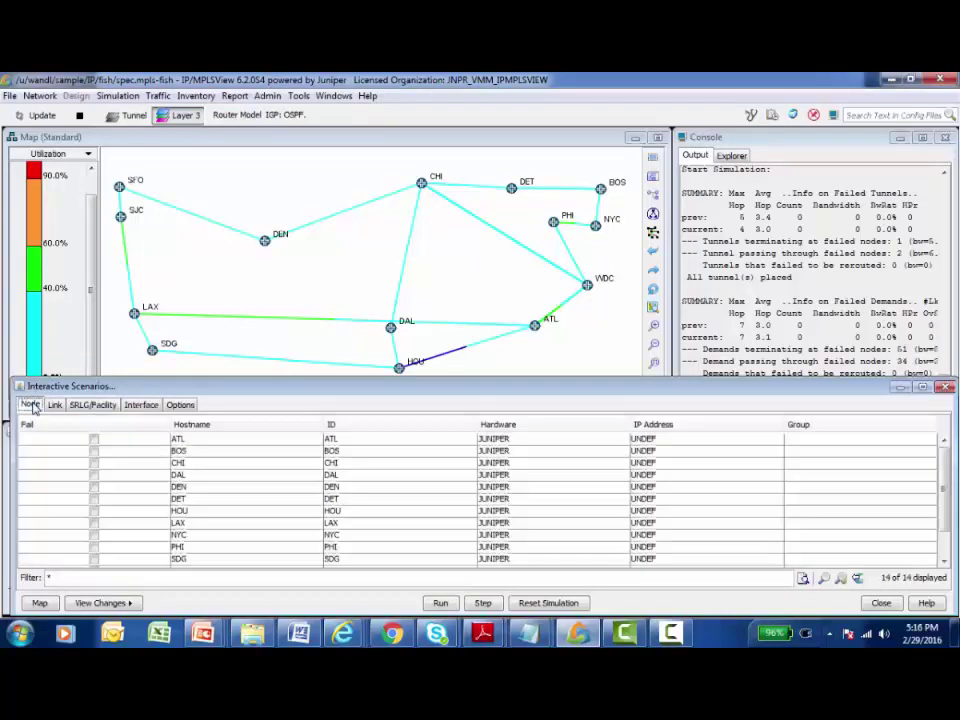
Tick Fail for the HOU and SFO nodes in the Node list
{"action": "left_click", "coordinate": [94, 512]}
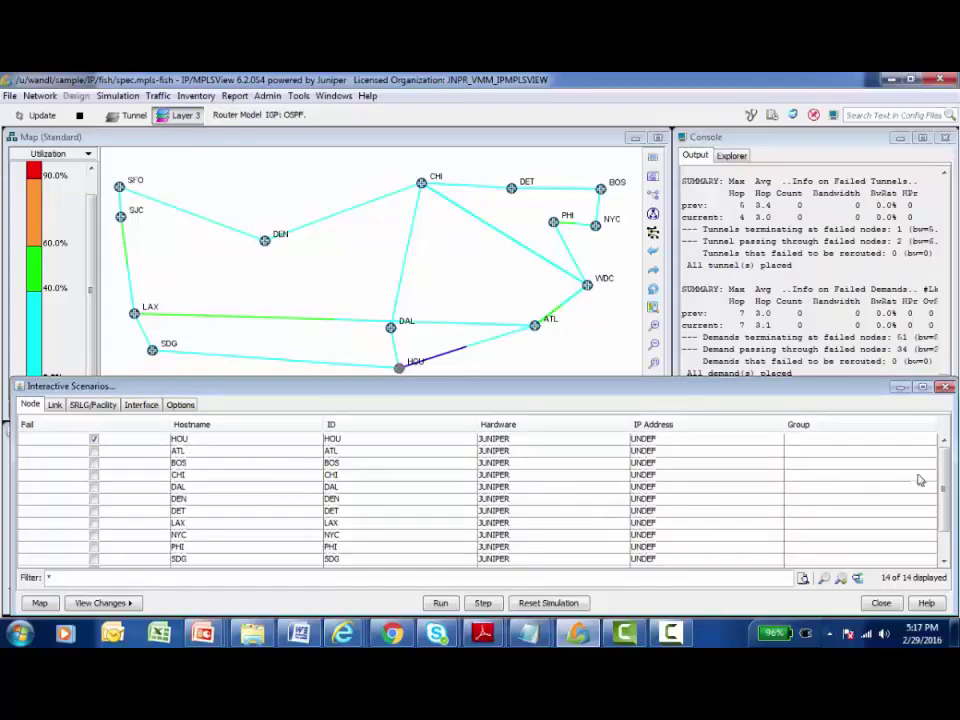
{"action": "scroll", "coordinate": [942, 487], "scroll_direction": "down", "scroll_amount": 1}
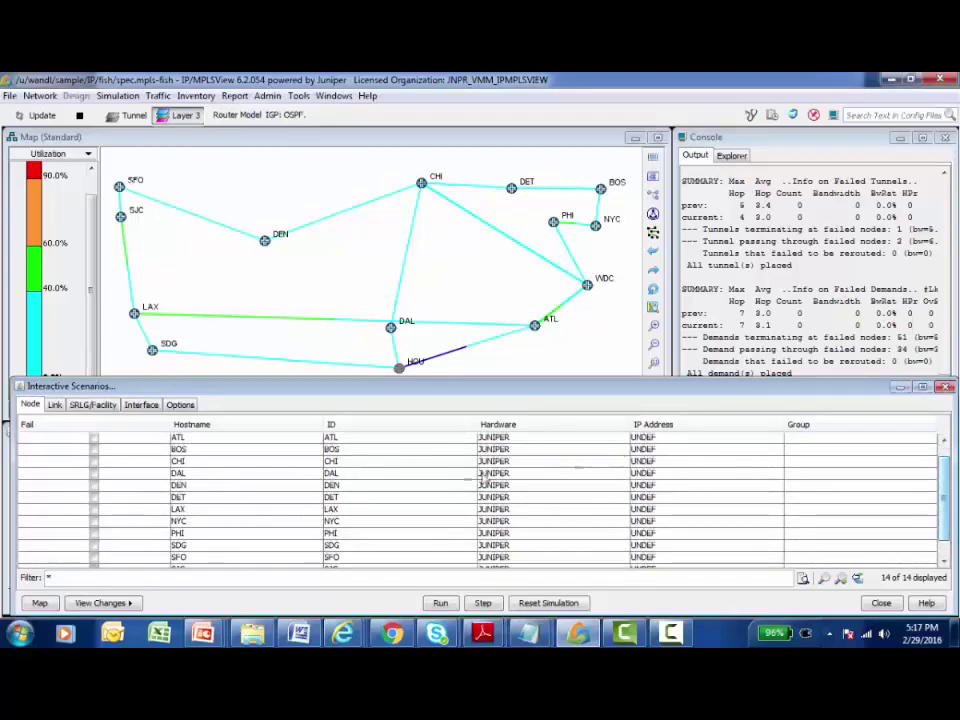
{"action": "left_click", "coordinate": [94, 557]}
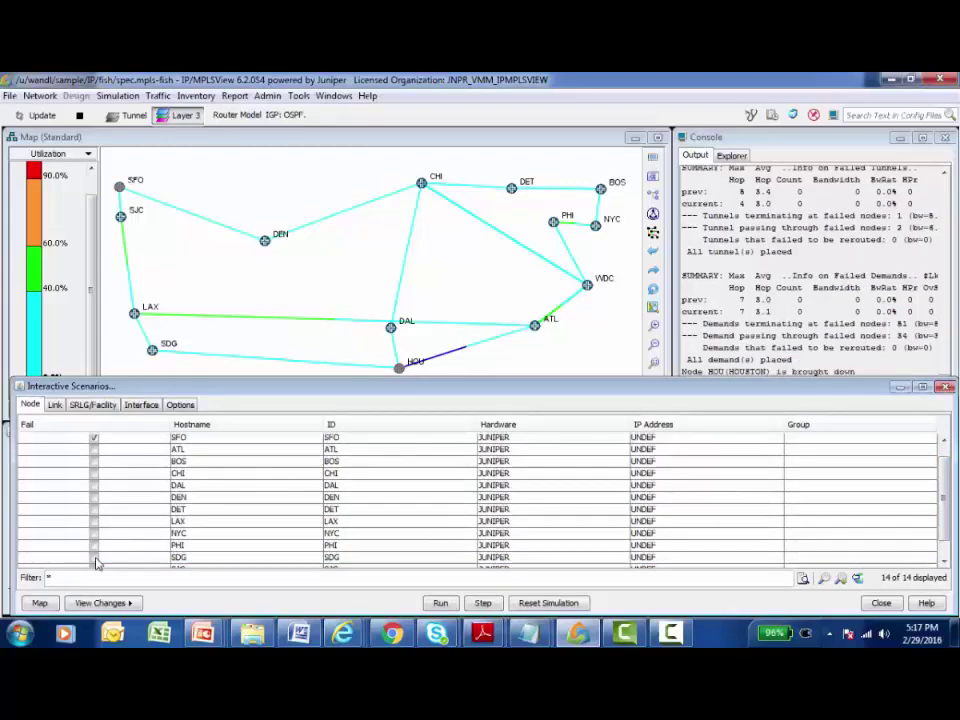
{"action": "left_click", "coordinate": [943, 439]}
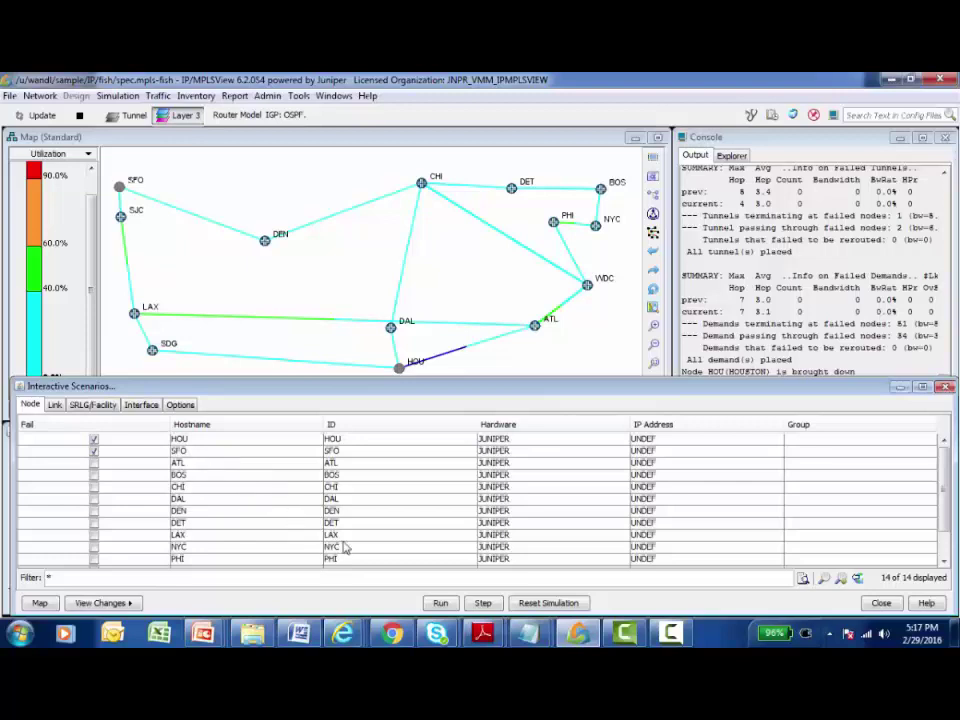
Run the interactive scenario with HOU and SFO failed
{"action": "left_click", "coordinate": [438, 604]}
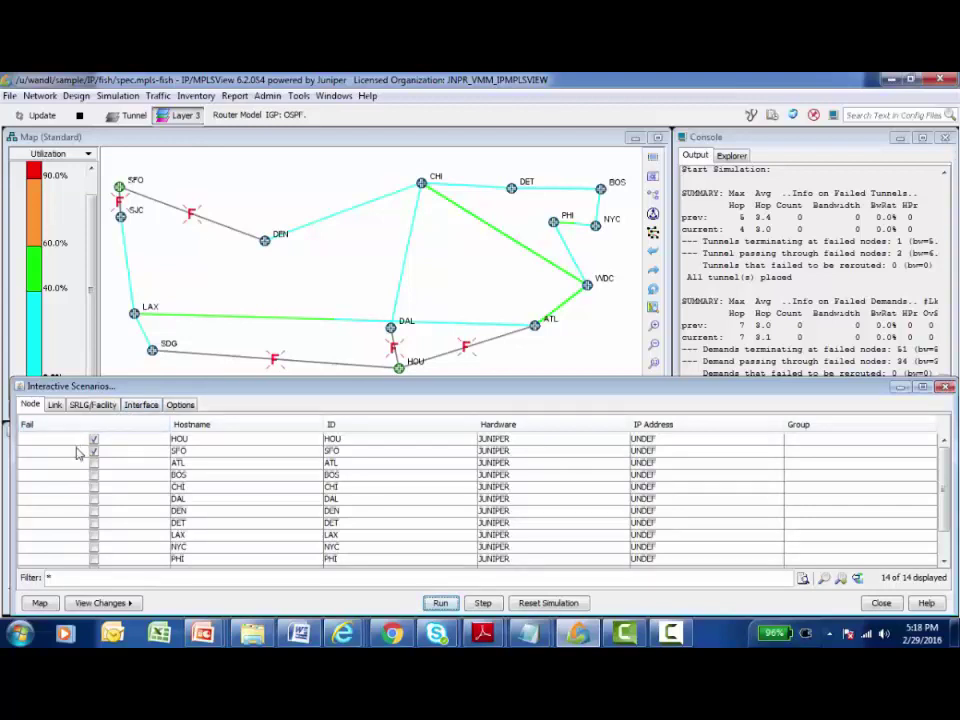
Review the failed links on the Link tab, return to the Node tab, and open View Changes
{"action": "left_click", "coordinate": [54, 405]}
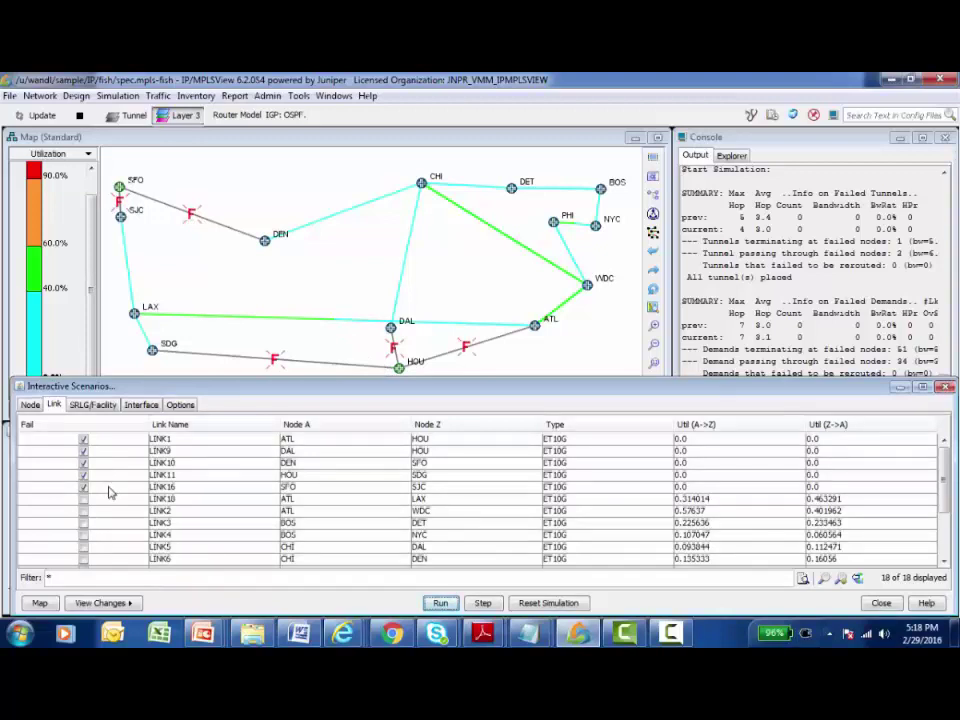
{"action": "left_click", "coordinate": [30, 404]}
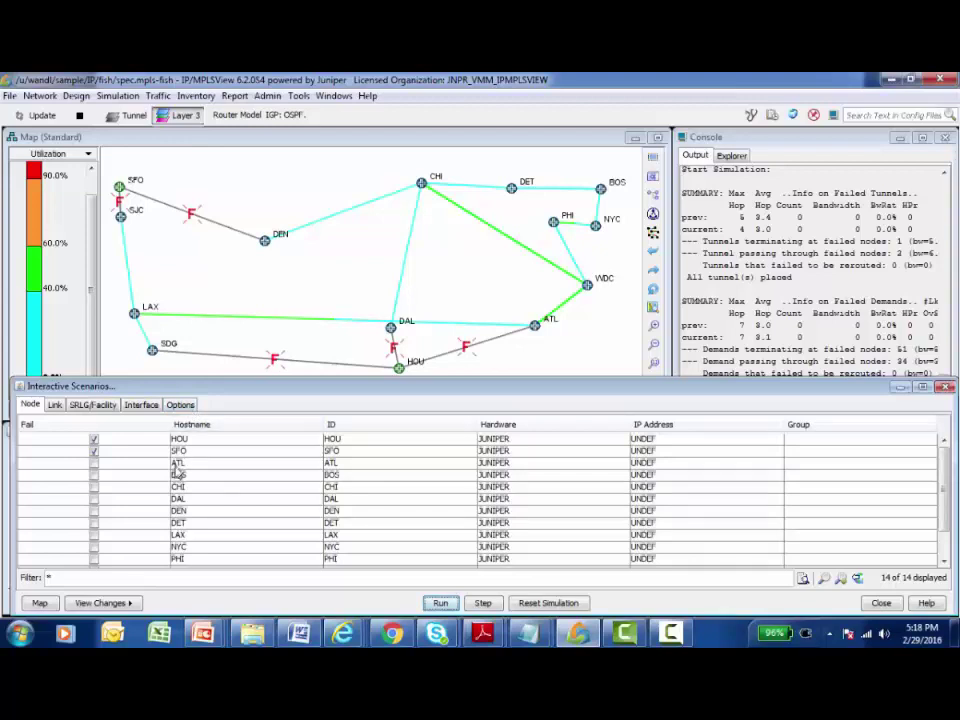
{"action": "left_click", "coordinate": [104, 607]}
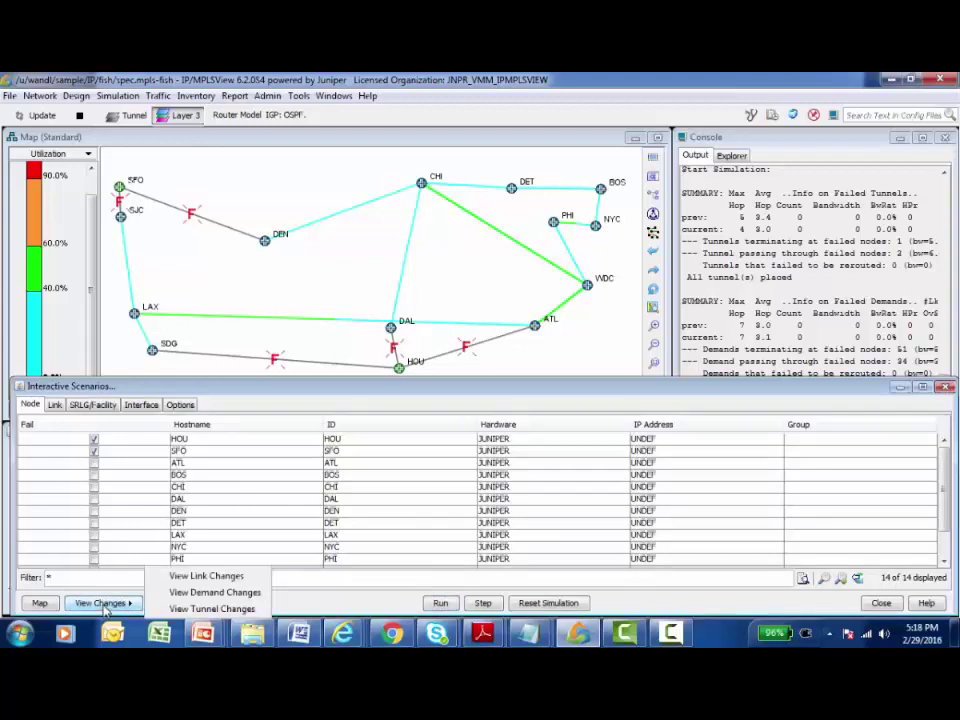
{"action": "left_click", "coordinate": [223, 577]}
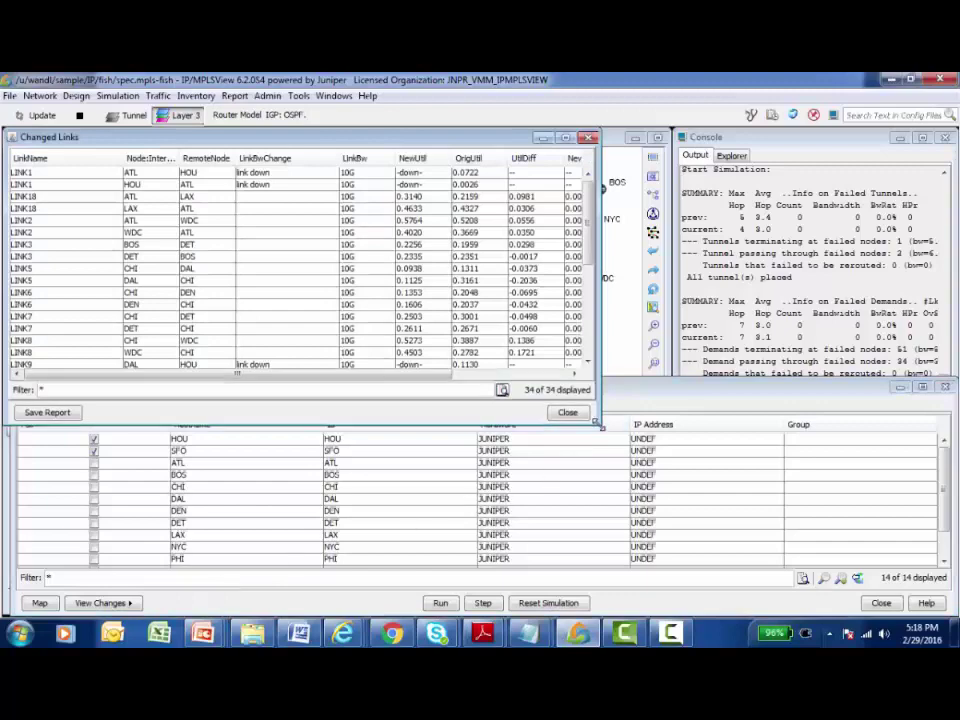
{"action": "left_click_drag", "start_coordinate": [598, 425], "coordinate": [856, 593]}
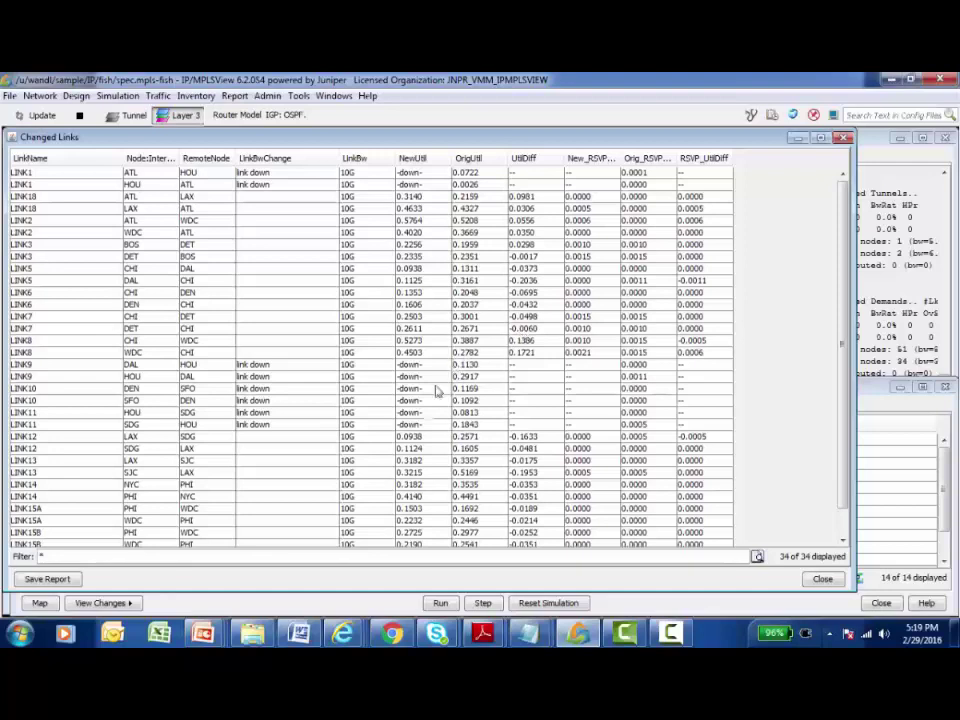
{"action": "left_click", "coordinate": [817, 580]}
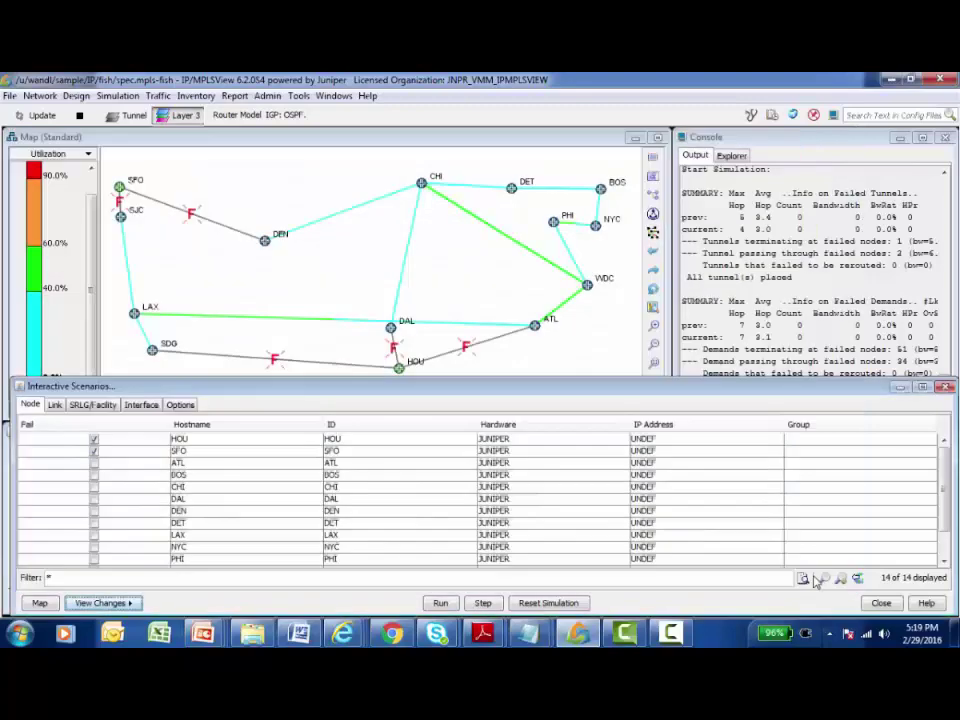
Open View Tunnel Changes, then widen the Changed Tunnels list and move it below the map
{"action": "left_click", "coordinate": [104, 603]}
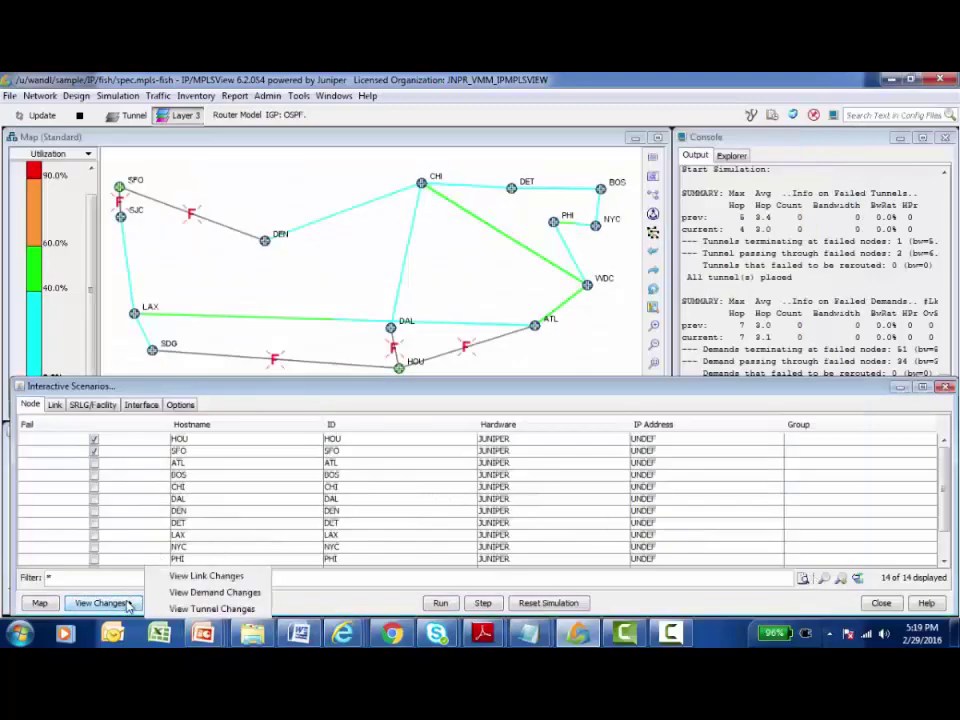
{"action": "left_click", "coordinate": [210, 609]}
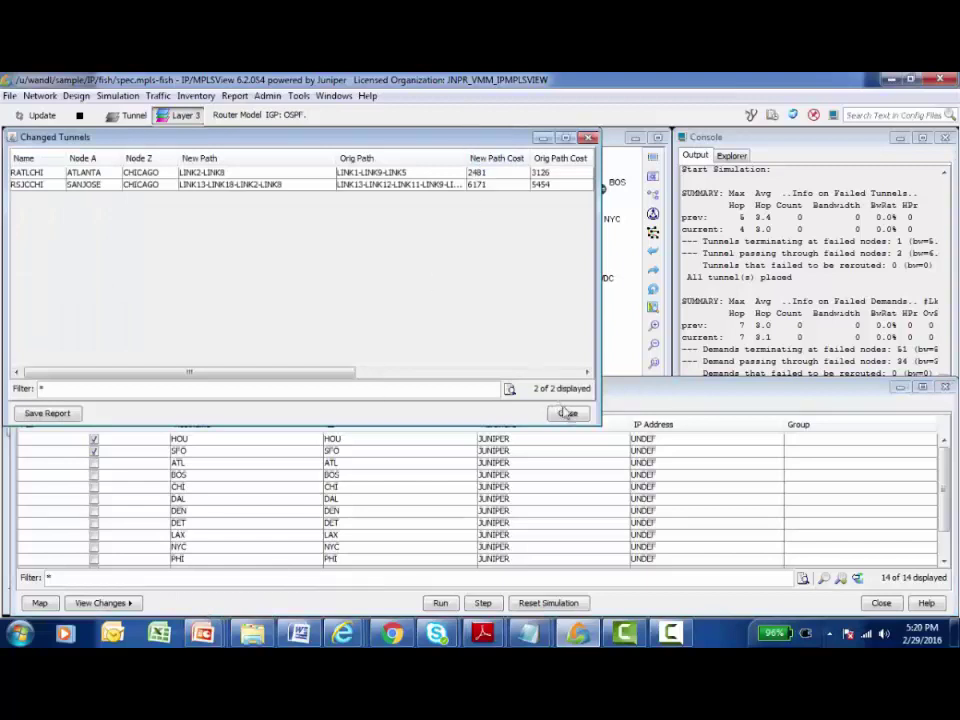
{"action": "left_click_drag", "start_coordinate": [598, 422], "coordinate": [957, 290]}
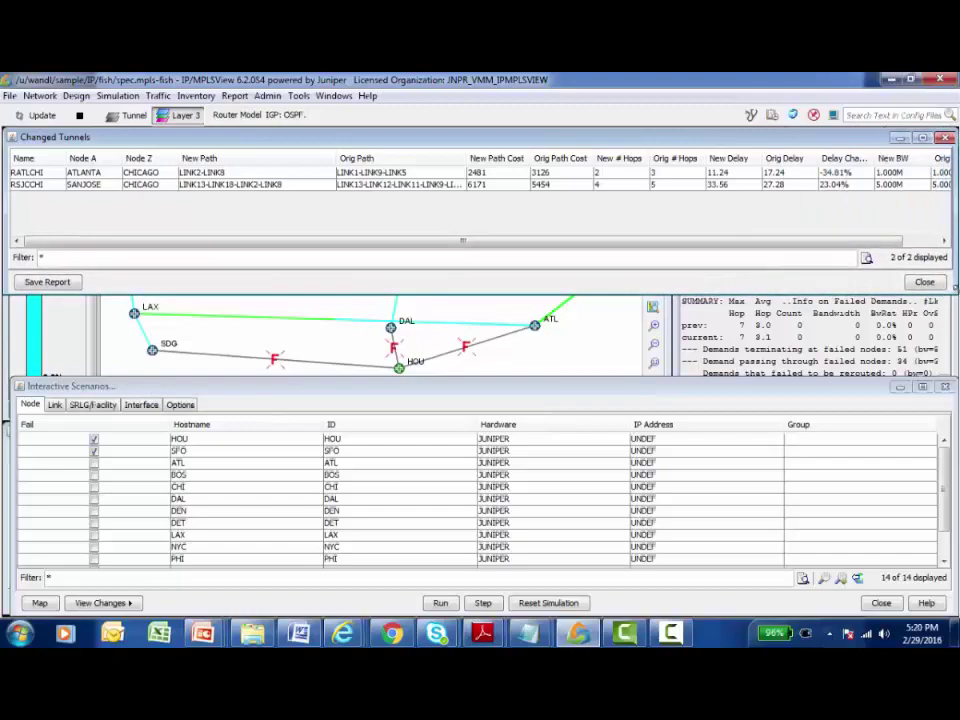
{"action": "left_click_drag", "start_coordinate": [740, 224], "coordinate": [747, 433]}
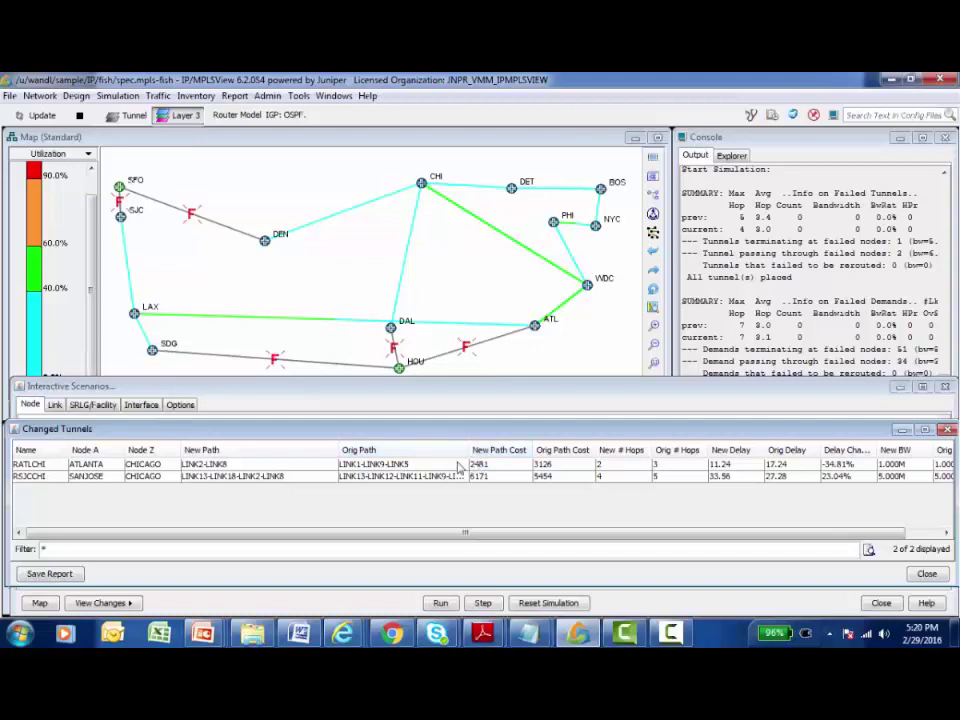
Trace the new and original paths of RATLCHI, then RSJCCHI, then RATLCHI again on the map
{"action": "left_click", "coordinate": [285, 466]}
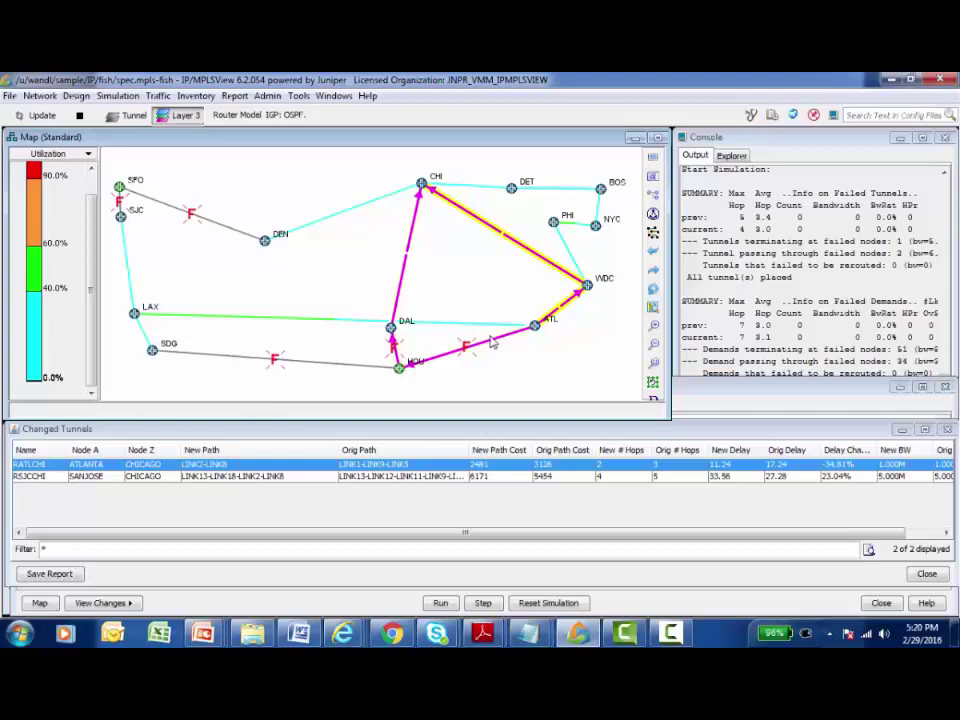
{"action": "left_click", "coordinate": [510, 476]}
{"action": "left_click", "coordinate": [374, 466]}
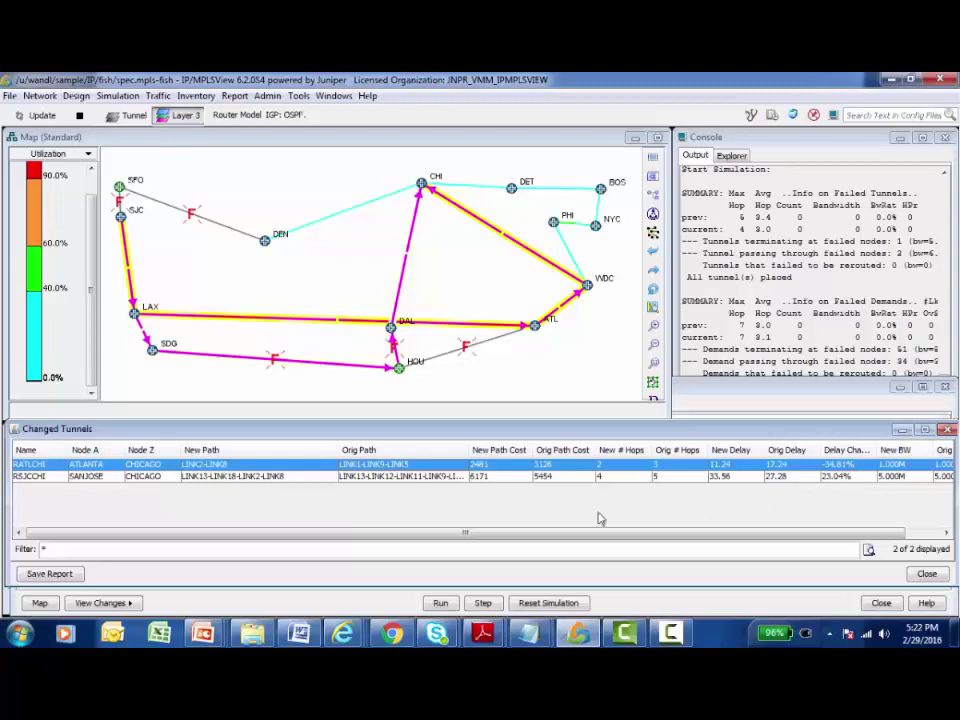
Select the RSJCCHI row to show its SJC–LAX–DAL–ATL–WDC–CHI route on the map
{"action": "left_click", "coordinate": [297, 478]}
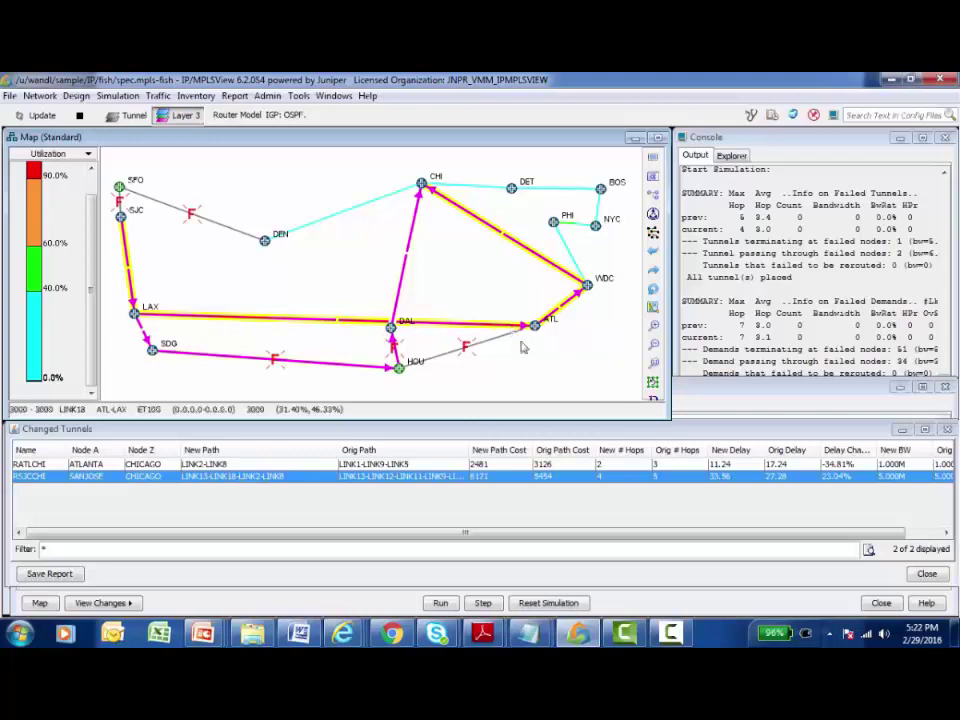
Close Changed Tunnels and mark LINK18 (ATL–LAX) to fail in the Link list
{"action": "left_click", "coordinate": [927, 575]}
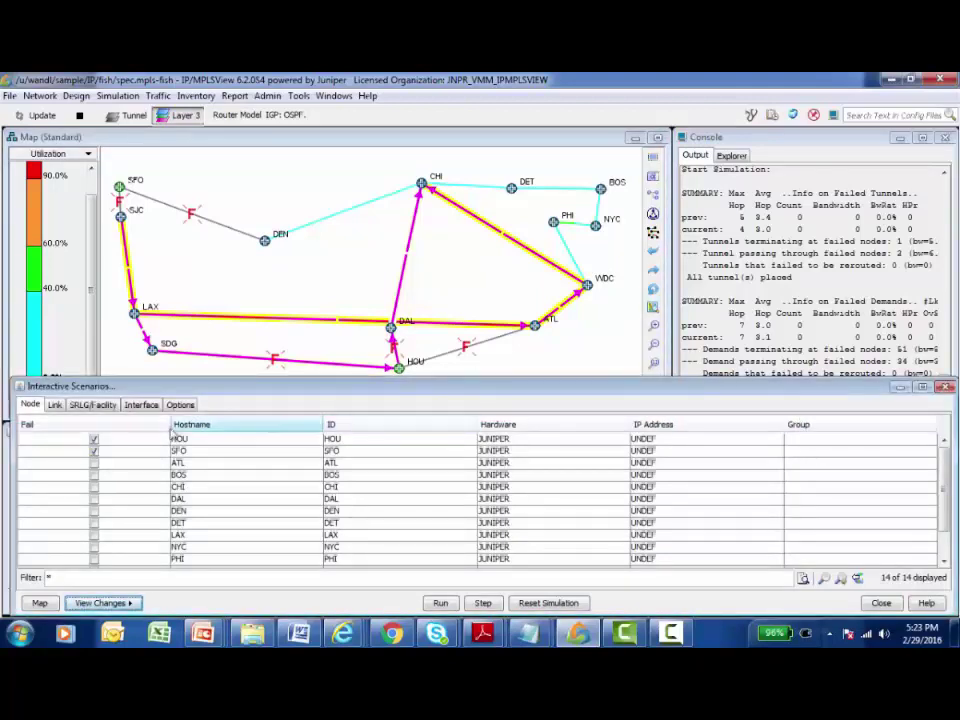
{"action": "left_click", "coordinate": [55, 408]}
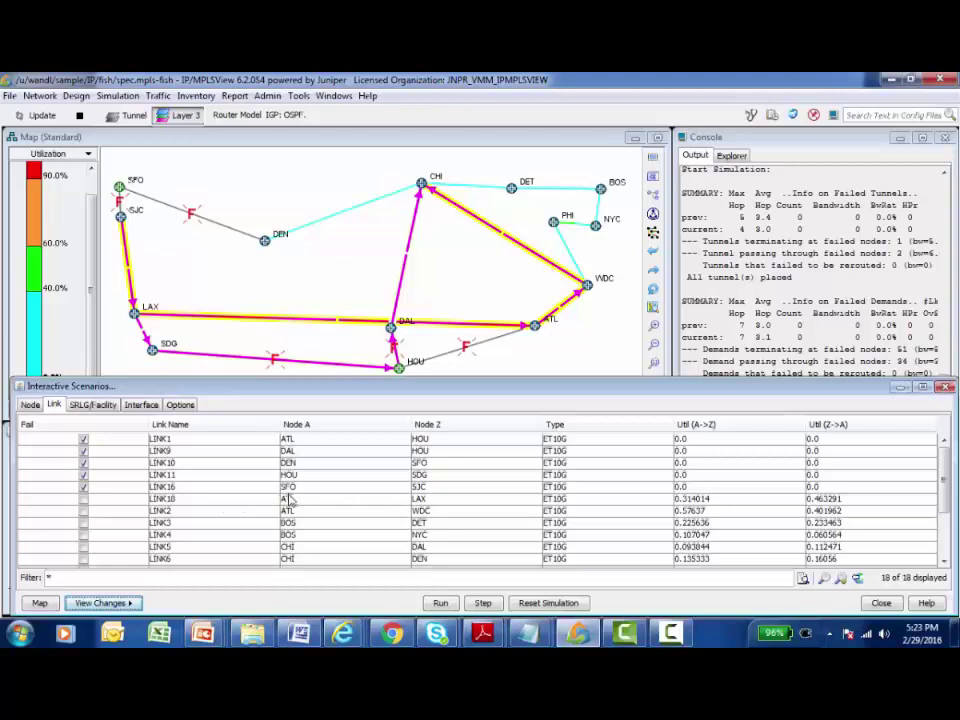
{"action": "left_click", "coordinate": [84, 499]}
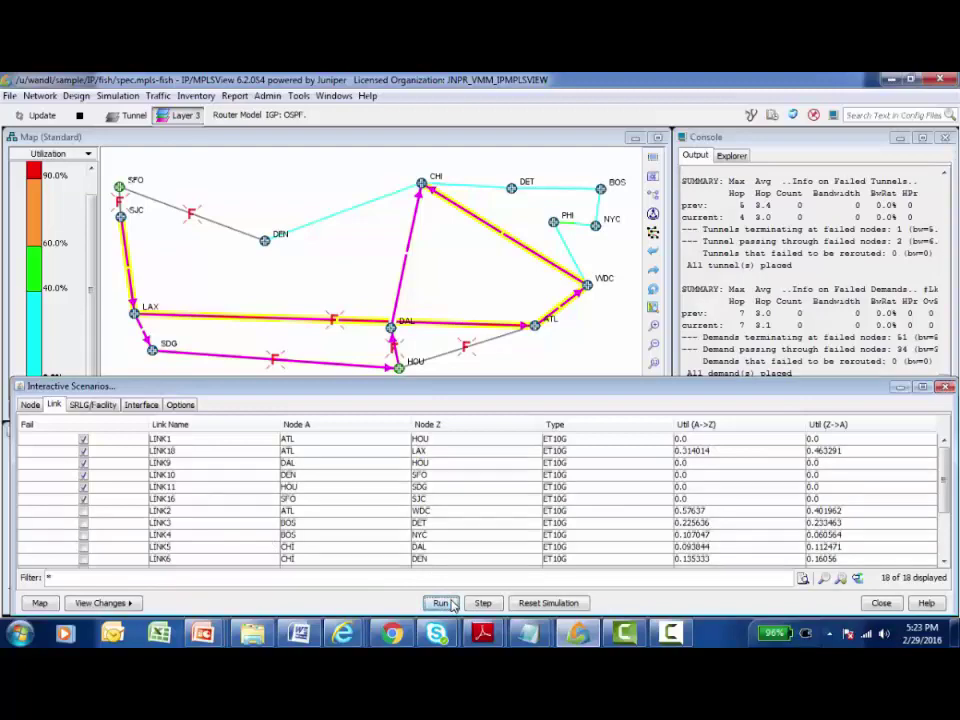
Rerun the simulation with LINK18 failed and open the Changed Tunnels report, widened and placed below the map
{"action": "left_click", "coordinate": [450, 604]}
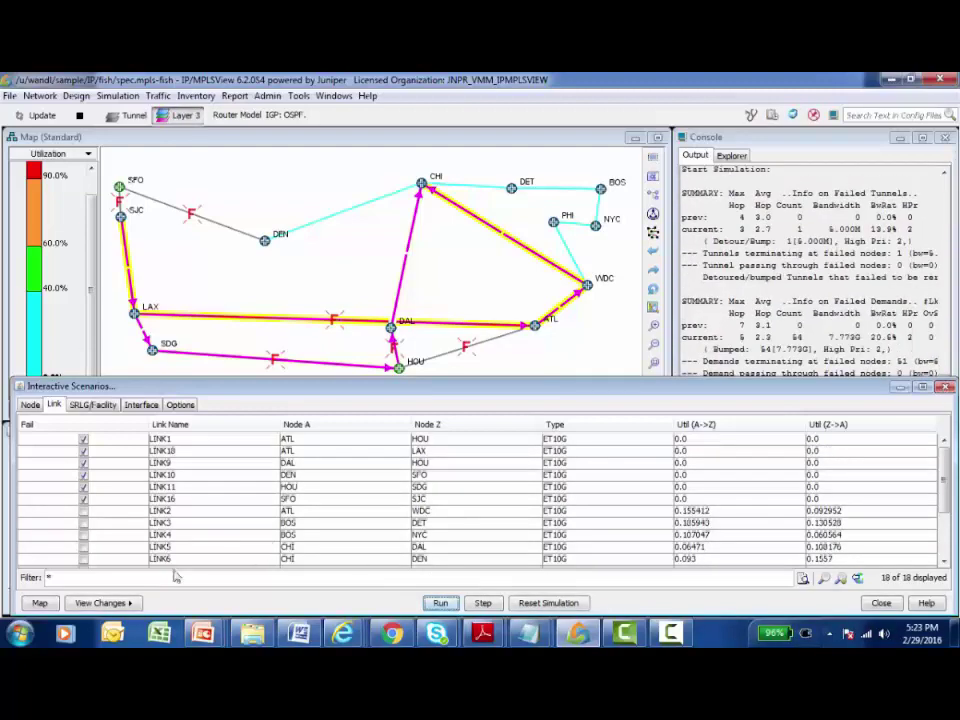
{"action": "left_click", "coordinate": [128, 604]}
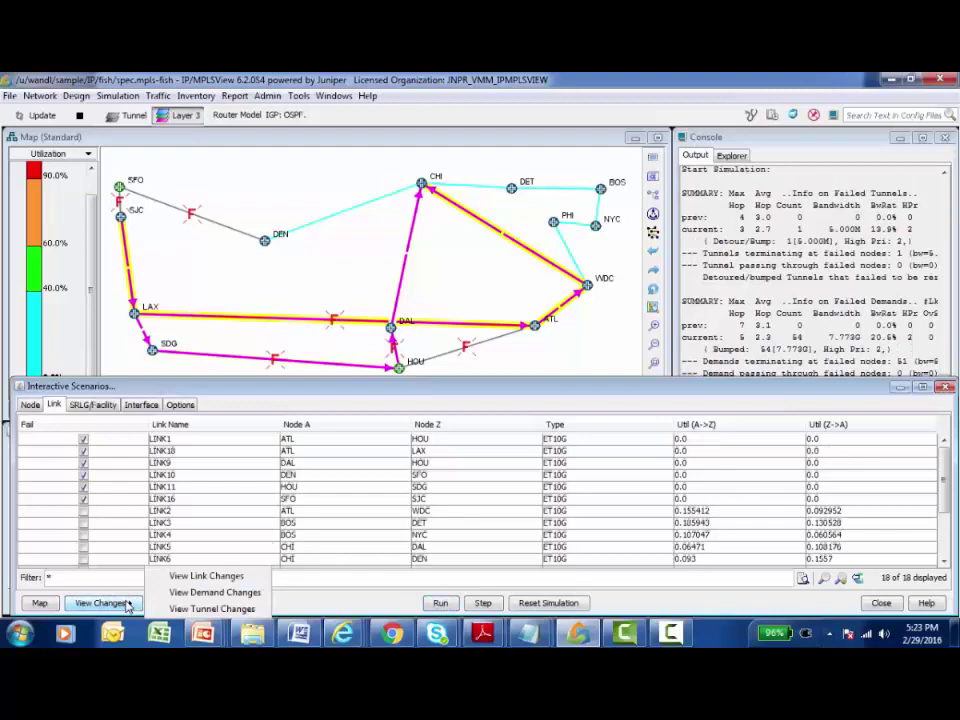
{"action": "left_click", "coordinate": [178, 609]}
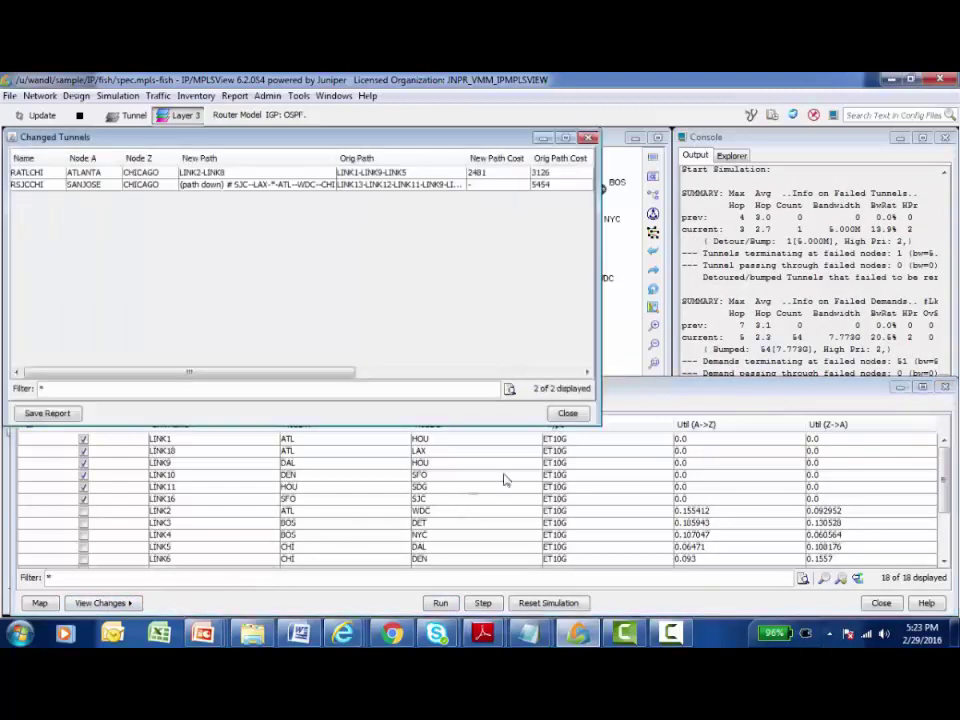
{"action": "left_click_drag", "start_coordinate": [604, 424], "coordinate": [950, 287]}
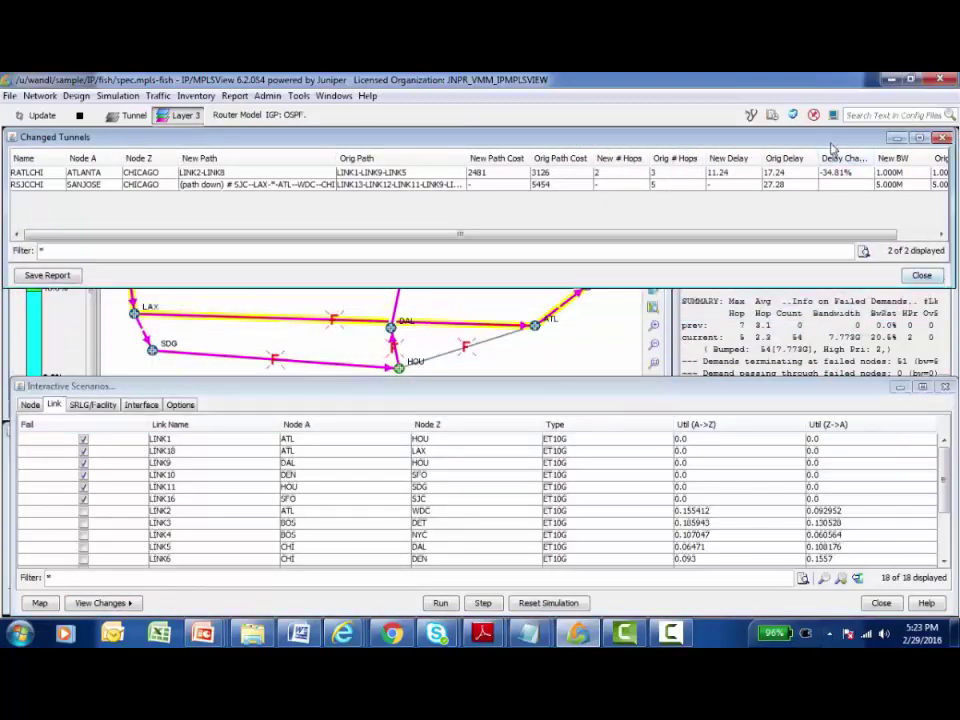
{"action": "left_click_drag", "start_coordinate": [831, 146], "coordinate": [843, 468]}
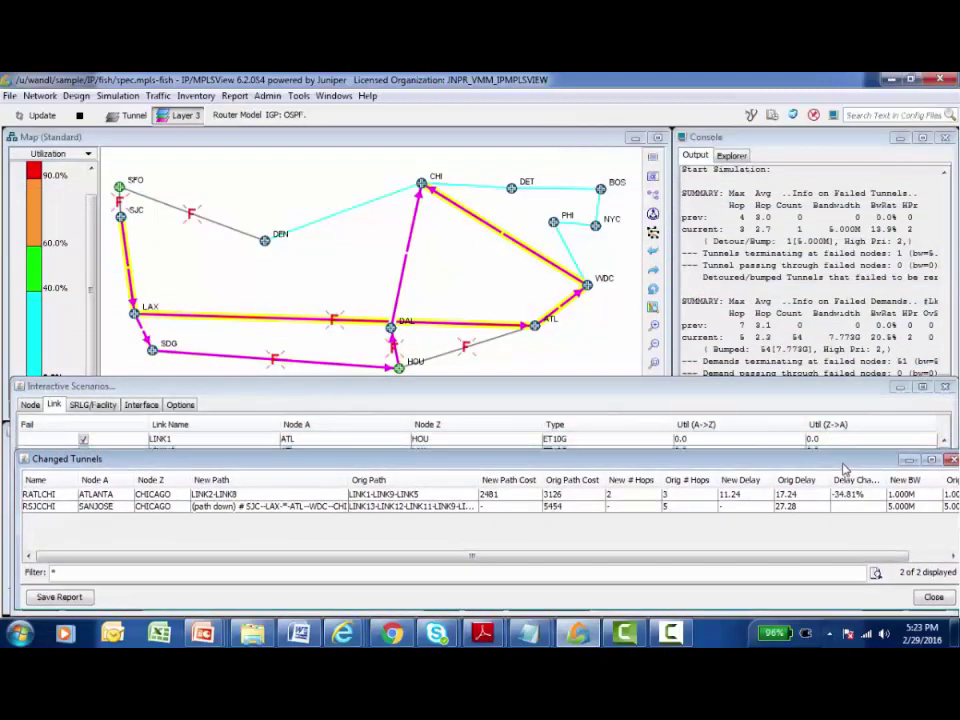
Show RATLCHI's rerouted path on the map, close Changed Tunnels, and enlarge the Interactive Scenarios table
{"action": "left_click", "coordinate": [242, 497]}
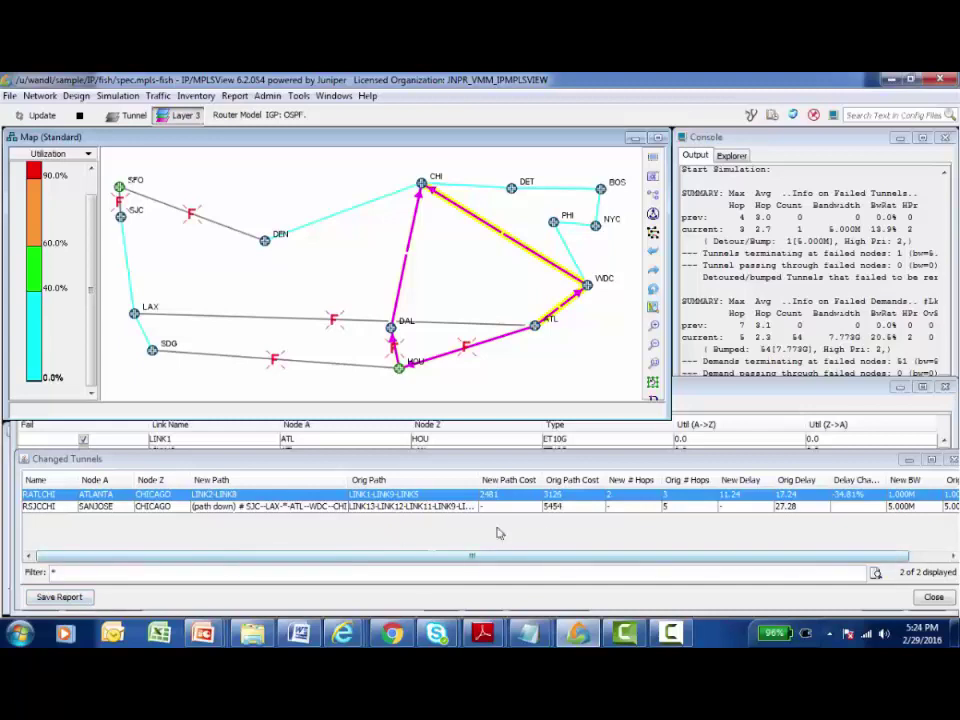
{"action": "left_click", "coordinate": [932, 597]}
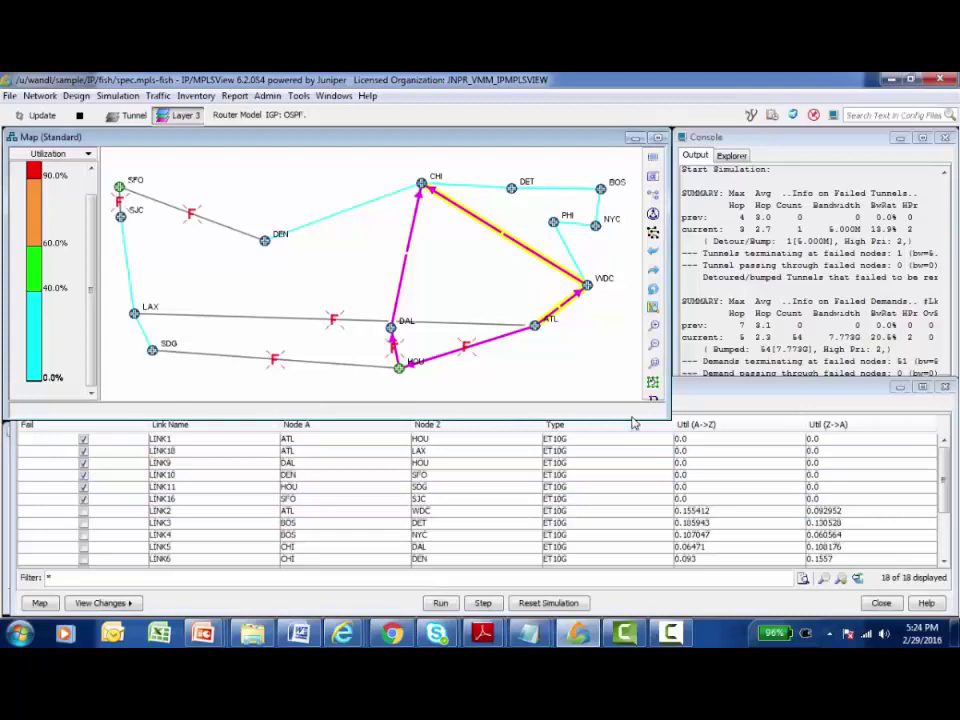
{"action": "left_click_drag", "start_coordinate": [753, 407], "coordinate": [769, 386]}
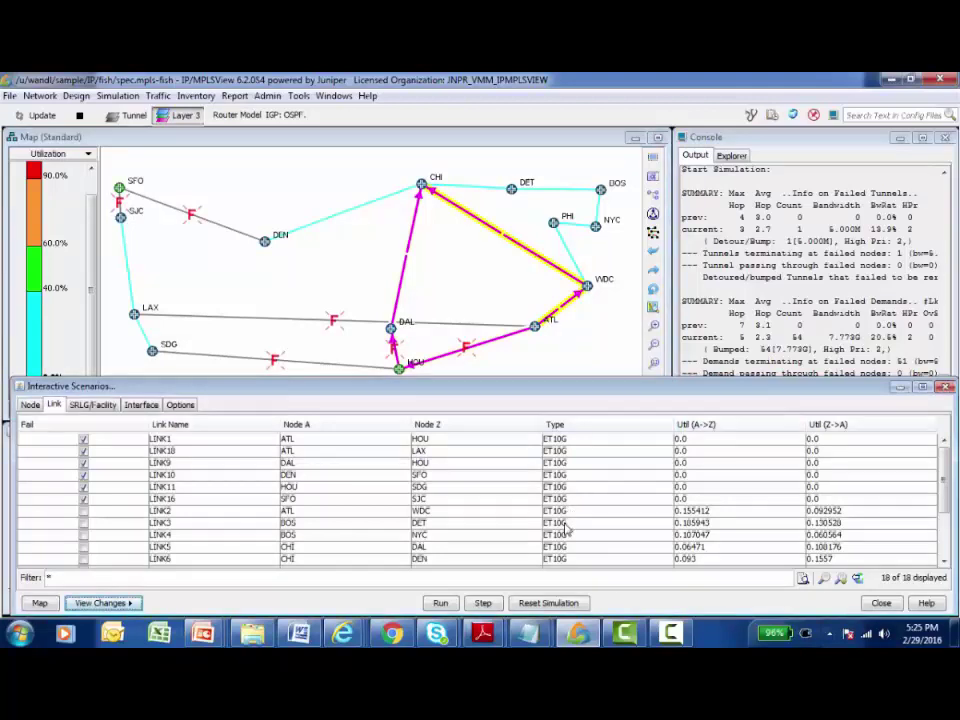
Reset the simulation to clear the HOU, SFO and LINK18 failures, then list the 14 nodes
{"action": "left_click", "coordinate": [548, 604]}
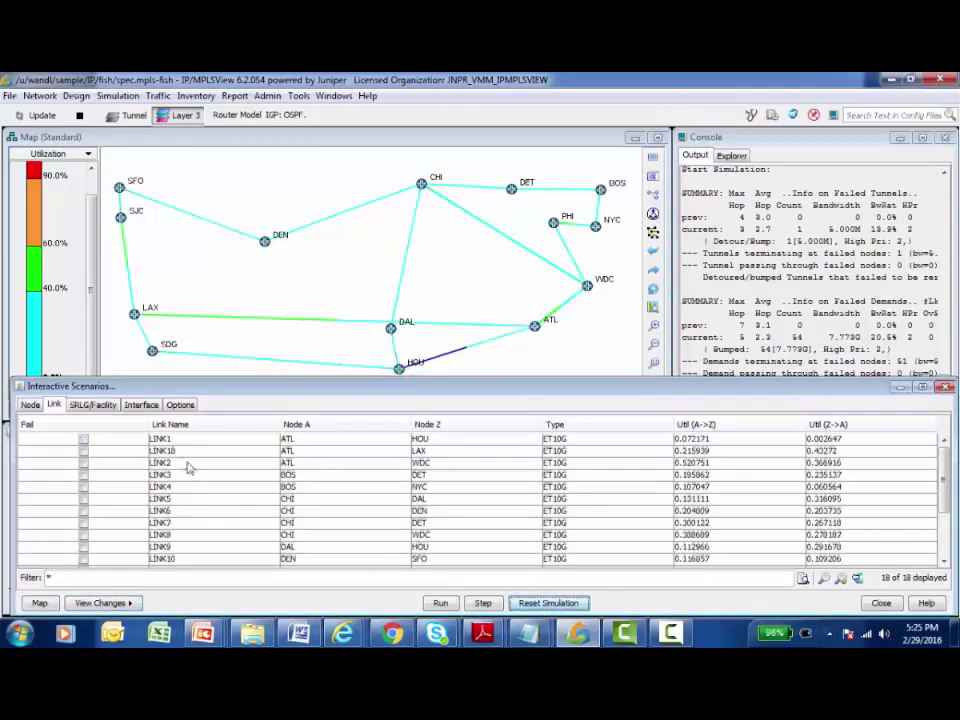
{"action": "left_click", "coordinate": [30, 406]}
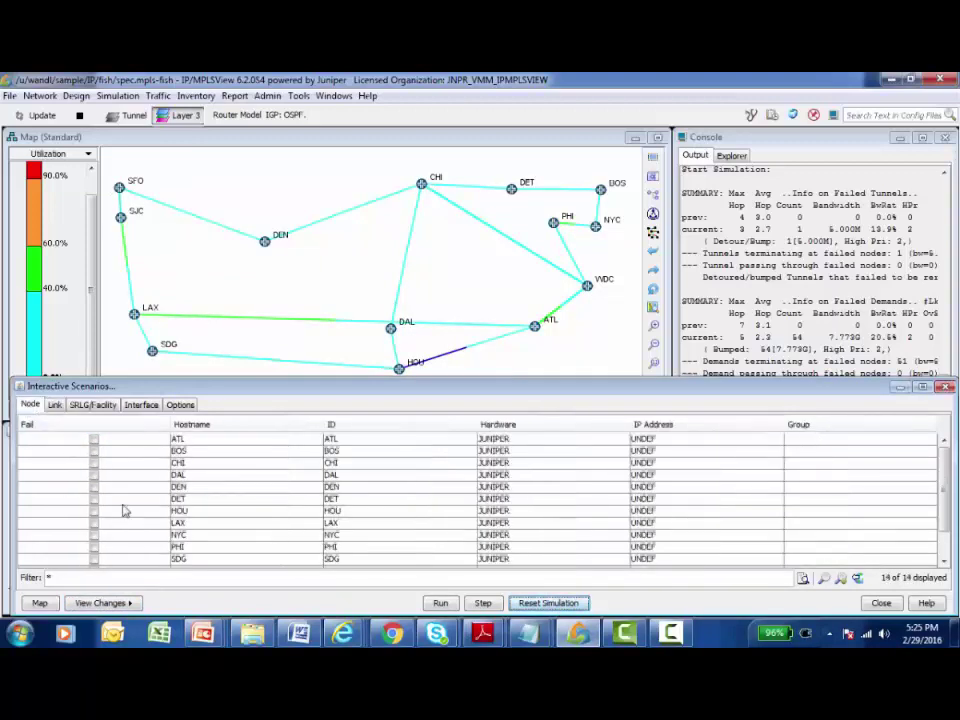